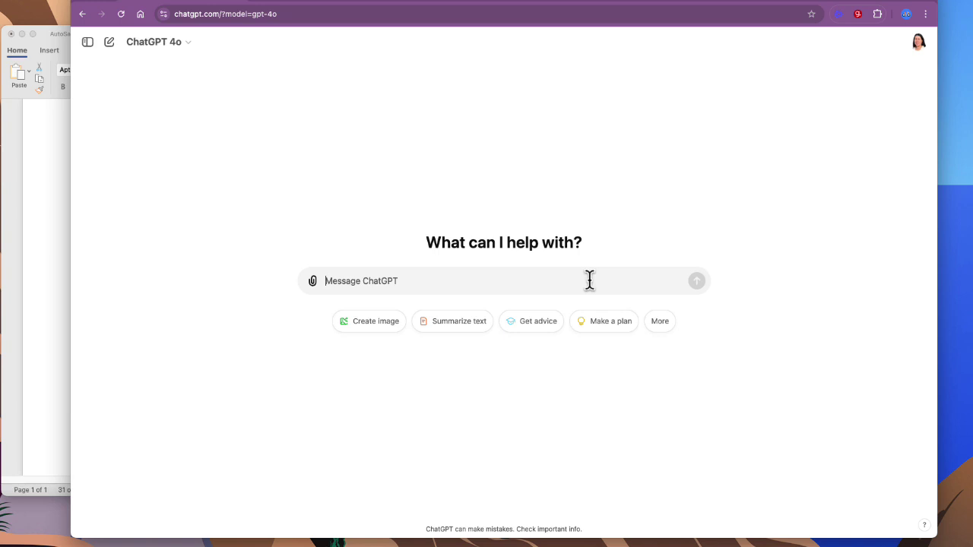
Submit the copied prompt requesting learning objectives for a 1-hour Zoom birdwatching webinar for Phoenix beginners, removing the pasted image attachment.
{"action": "key", "text": "super+v"}
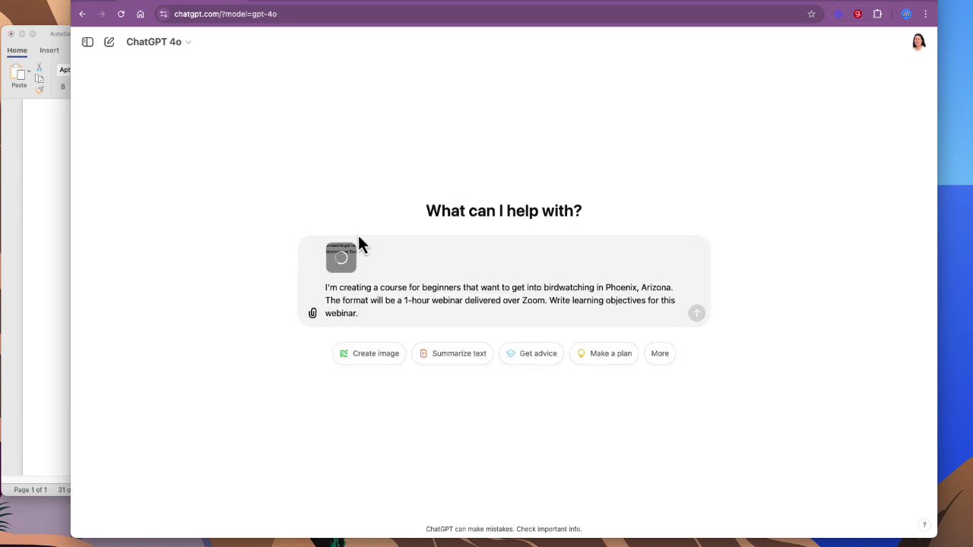
{"action": "left_click", "coordinate": [354, 245]}
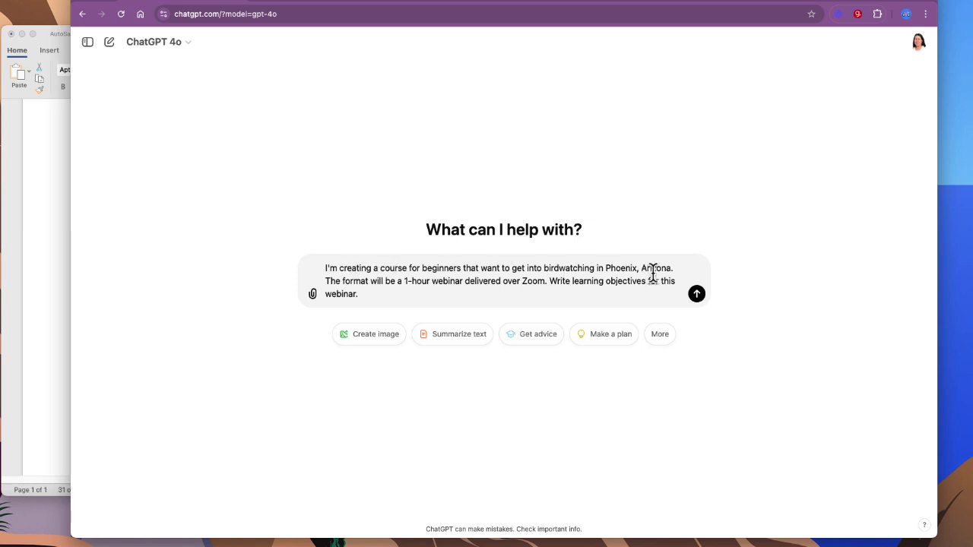
{"action": "left_click", "coordinate": [697, 295]}
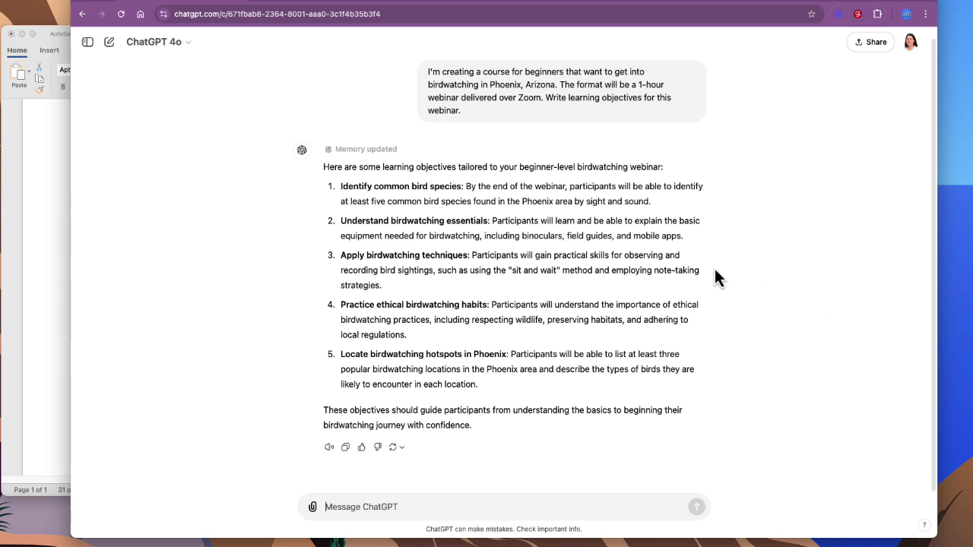
Switch to the Word document and copy the prompt "Write these objectives as a simple bulleted list.".
{"action": "left_click", "coordinate": [30, 257]}
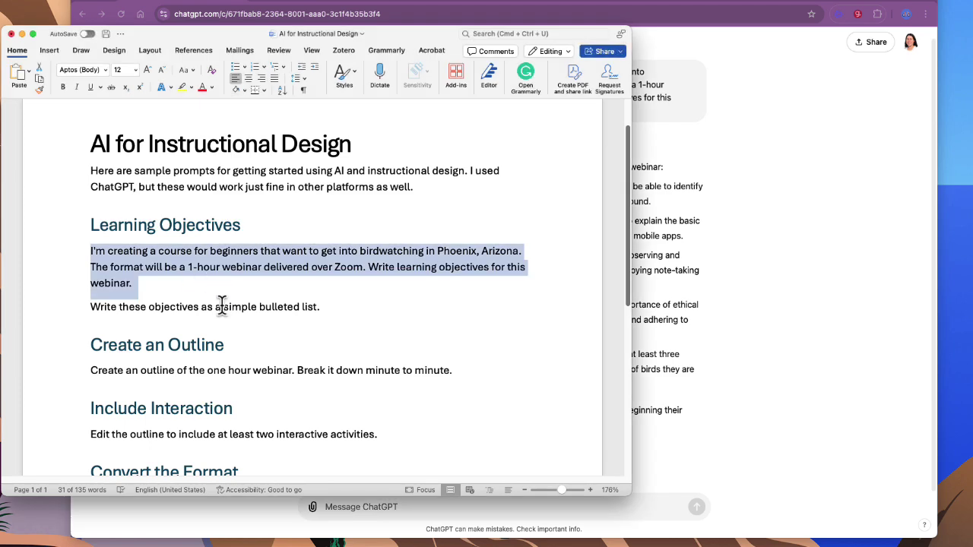
{"action": "left_click_drag", "start_coordinate": [339, 306], "coordinate": [91, 307]}
{"action": "key", "text": "super+c"}
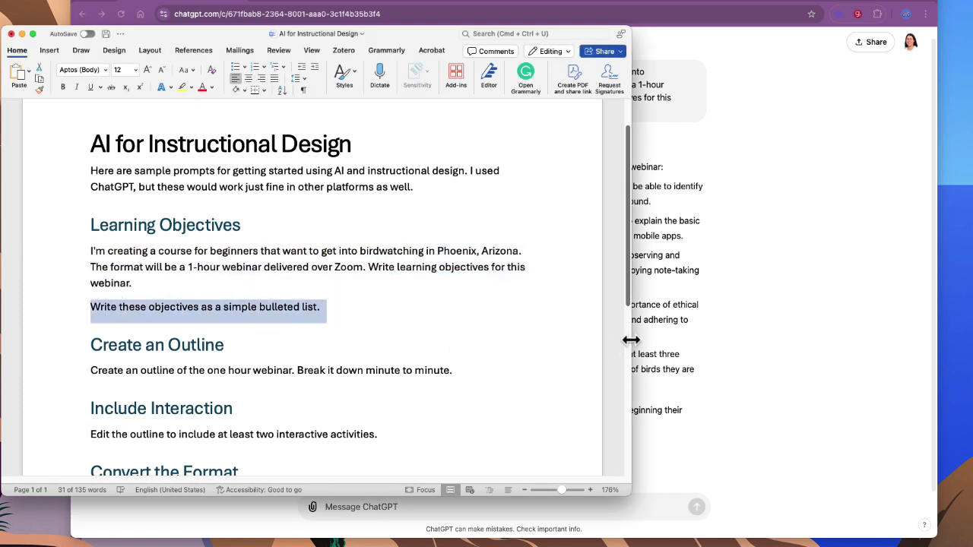
Switch to ChatGPT, send the copied bulleted-list prompt, and compare the reply with the original objectives.
{"action": "left_click", "coordinate": [747, 339]}
{"action": "left_click", "coordinate": [472, 505]}
{"action": "key", "text": "super+v"}
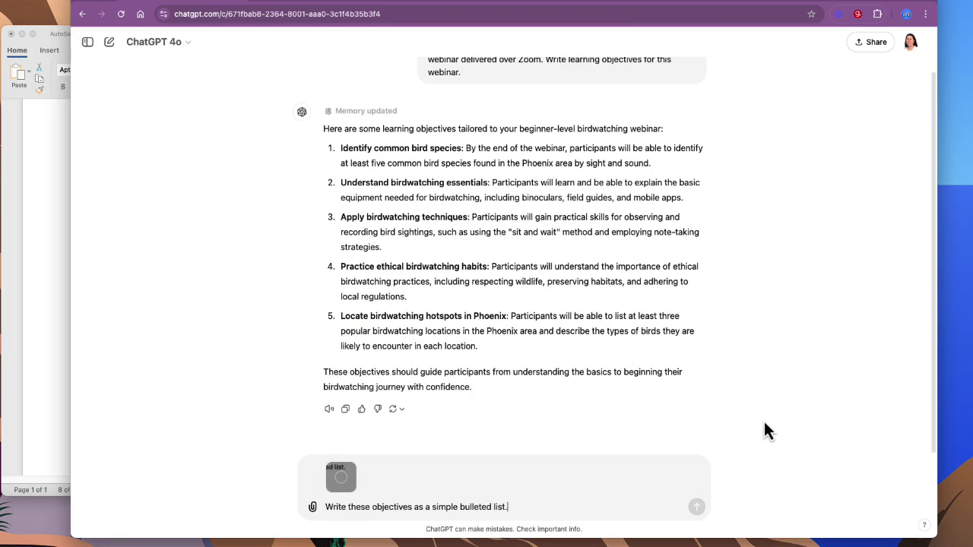
{"action": "key", "text": "Return"}
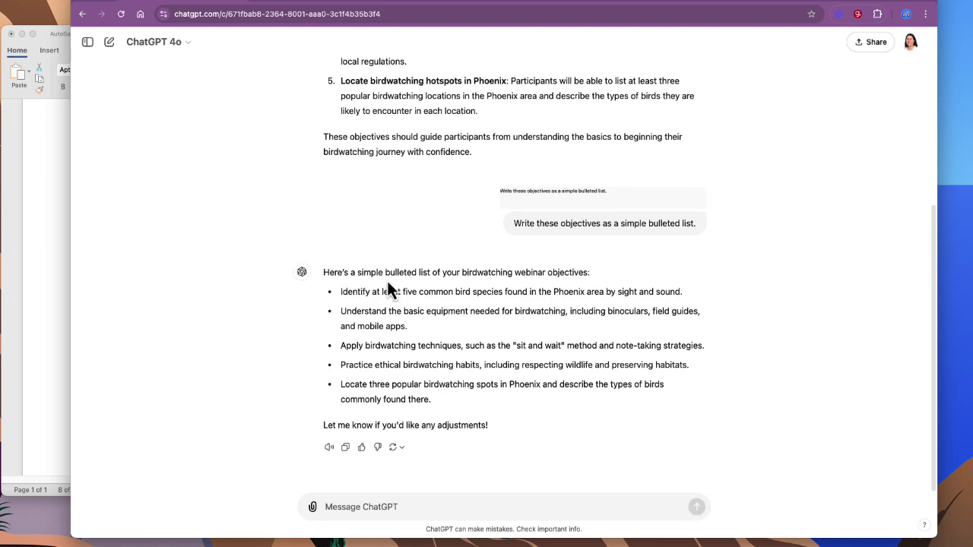
{"action": "scroll", "coordinate": [418, 274], "scroll_direction": "up", "scroll_amount": 5}
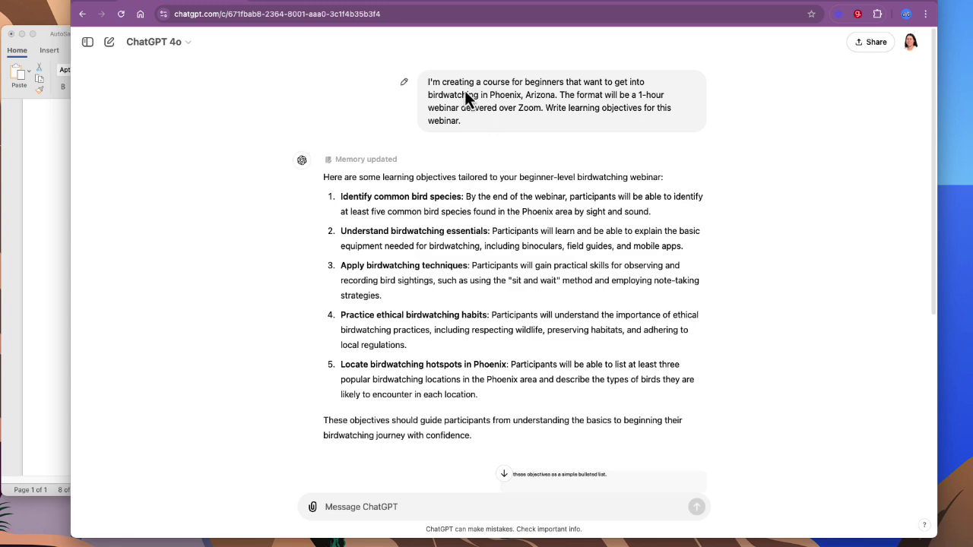
{"action": "scroll", "coordinate": [586, 266], "scroll_direction": "down", "scroll_amount": 5}
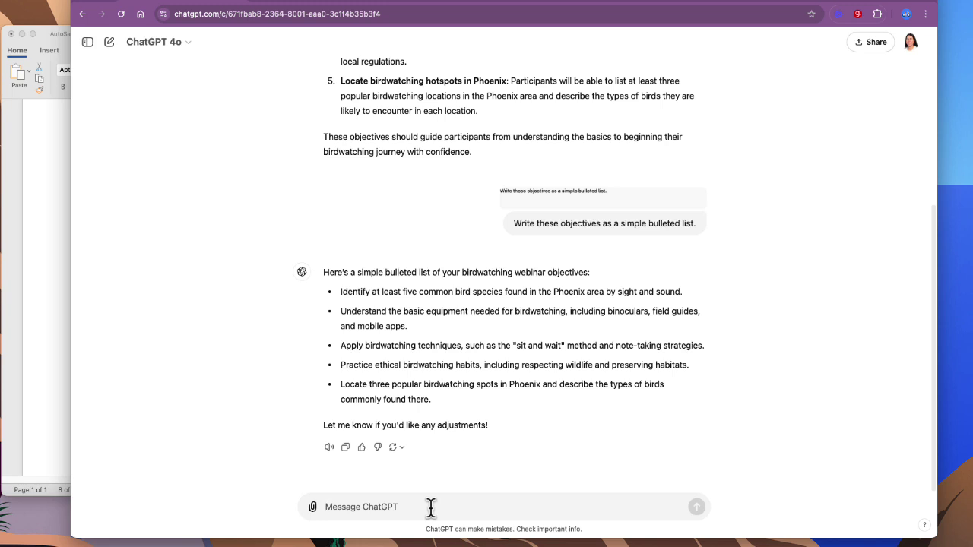
Switch to Word and copy the prompt "Create an outline of the one hour webinar. Break it down minute to minute.".
{"action": "left_click", "coordinate": [44, 289]}
{"action": "left_click", "coordinate": [54, 305]}
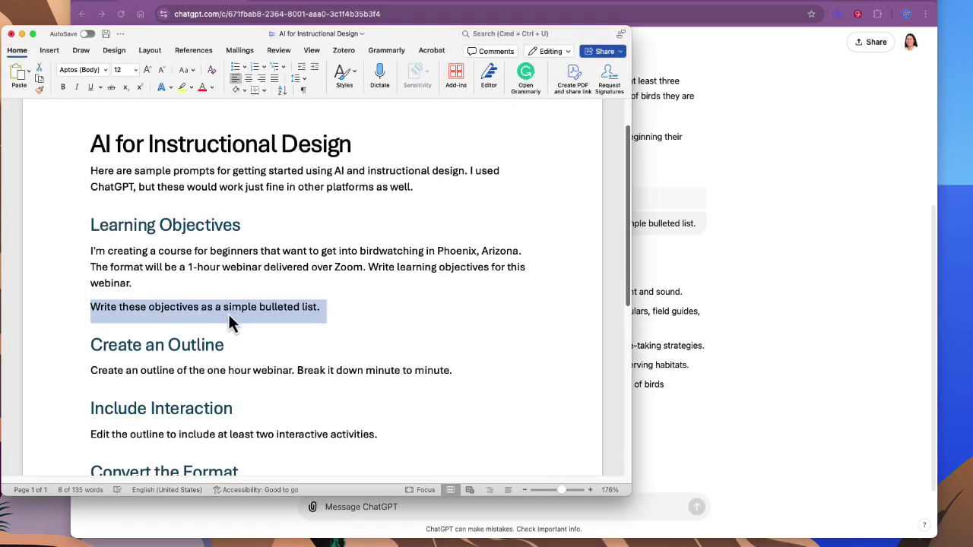
{"action": "scroll", "coordinate": [326, 285], "scroll_direction": "down", "scroll_amount": 2}
{"action": "left_click_drag", "start_coordinate": [482, 330], "coordinate": [104, 330]}
{"action": "key", "text": "super+c"}
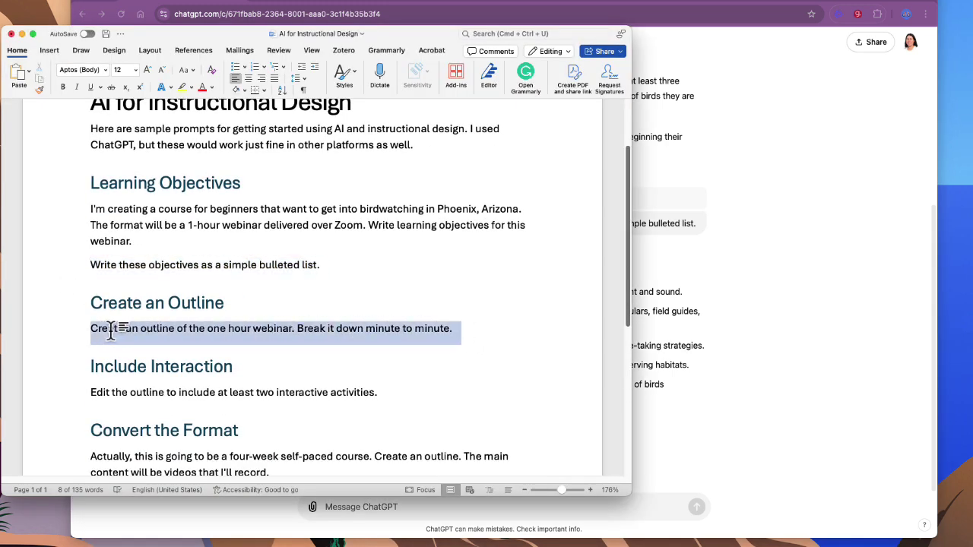
Switch to ChatGPT and send the copied minute-to-minute outline prompt without its image attachment, then review the outline's opening sections.
{"action": "left_click", "coordinate": [654, 323]}
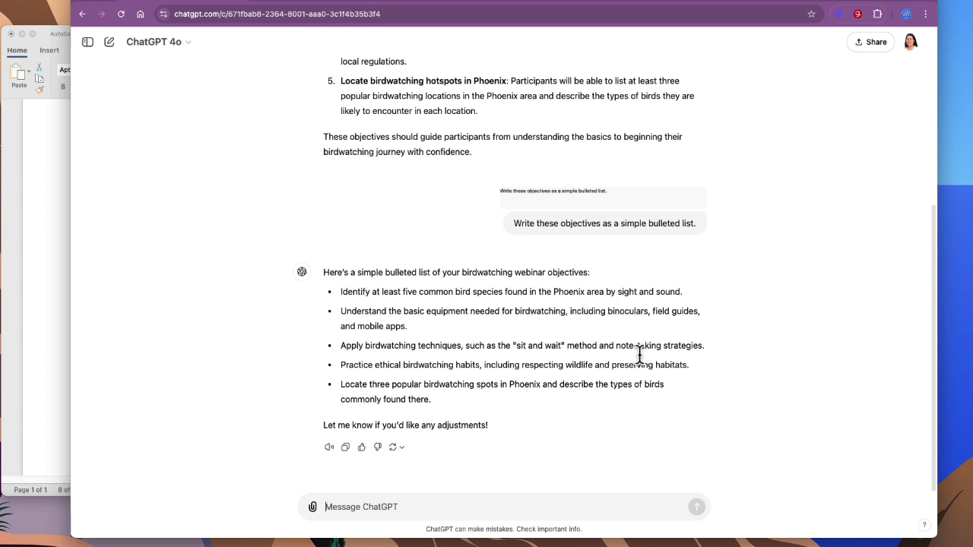
{"action": "left_click", "coordinate": [398, 507]}
{"action": "key", "text": "super+v"}
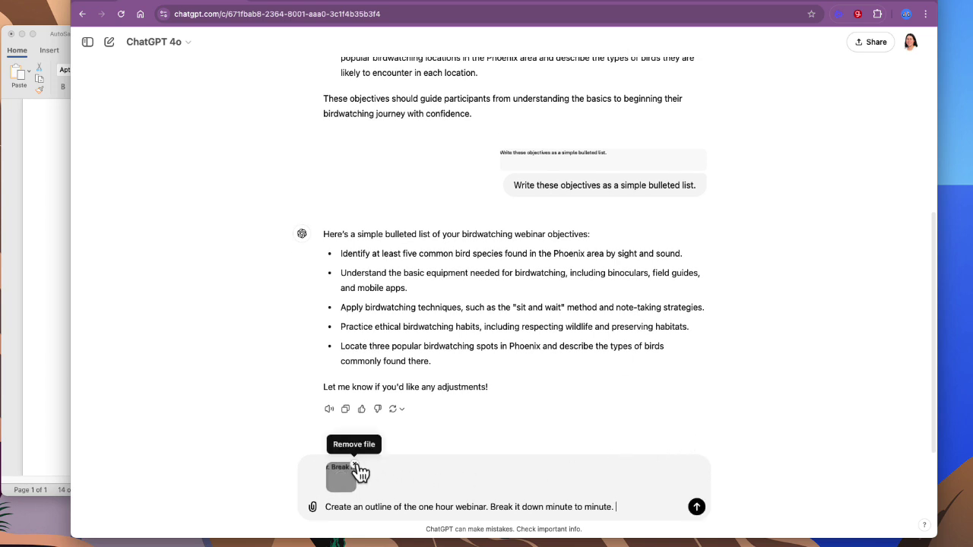
{"action": "left_click", "coordinate": [355, 466]}
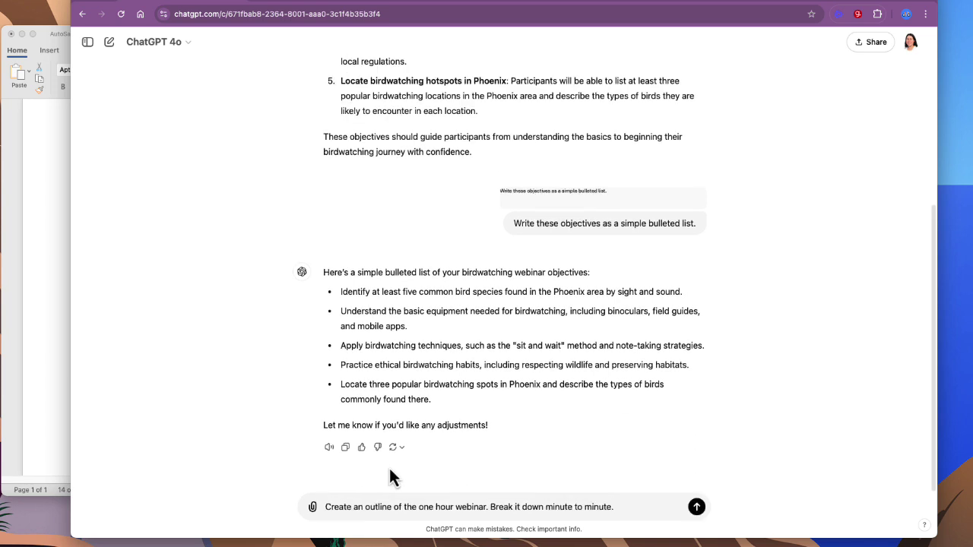
{"action": "left_click", "coordinate": [697, 507]}
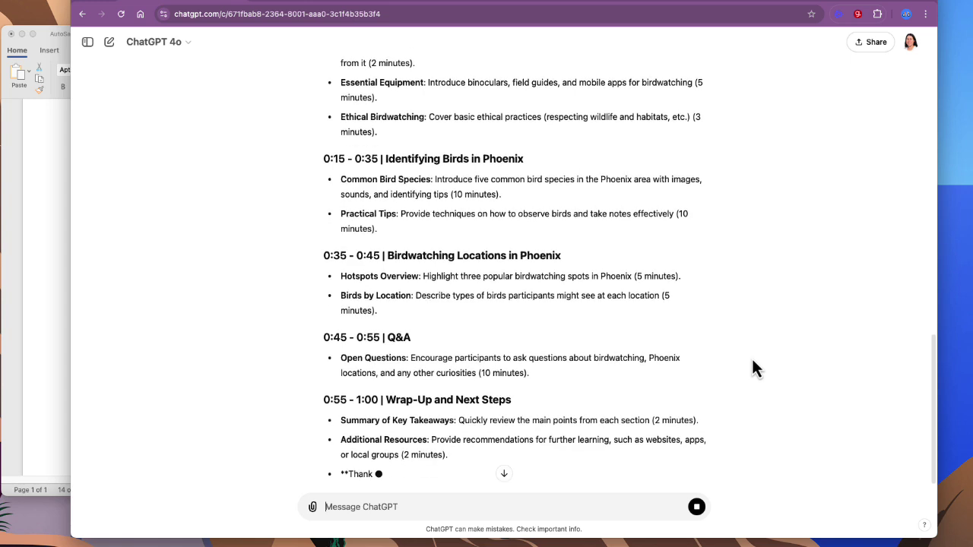
{"action": "scroll", "coordinate": [750, 363], "scroll_direction": "up", "scroll_amount": 5}
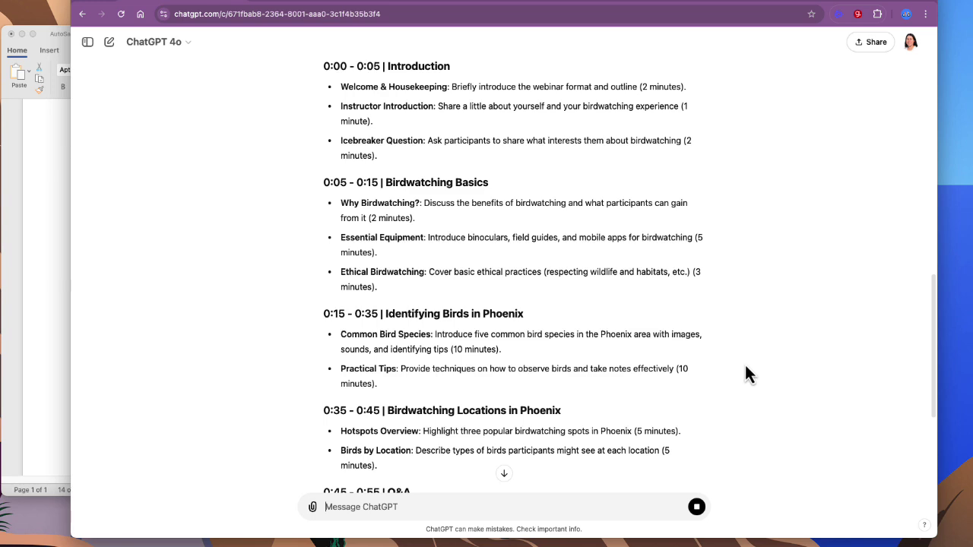
{"action": "scroll", "coordinate": [748, 362], "scroll_direction": "up", "scroll_amount": 2}
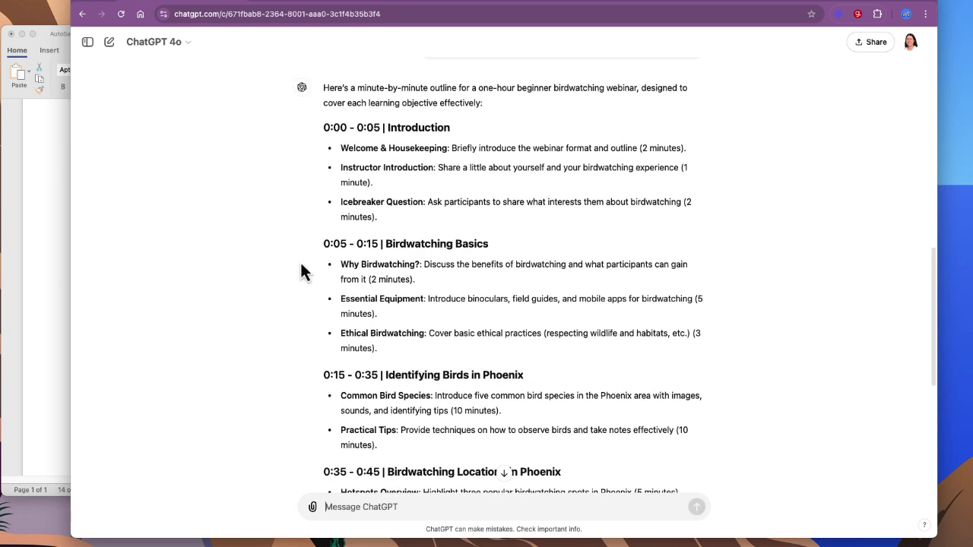
Switch to Word and copy the prompt "Edit the outline to include at least two interactive activities.".
{"action": "left_click", "coordinate": [57, 263]}
{"action": "scroll", "coordinate": [298, 302], "scroll_direction": "down", "scroll_amount": 1}
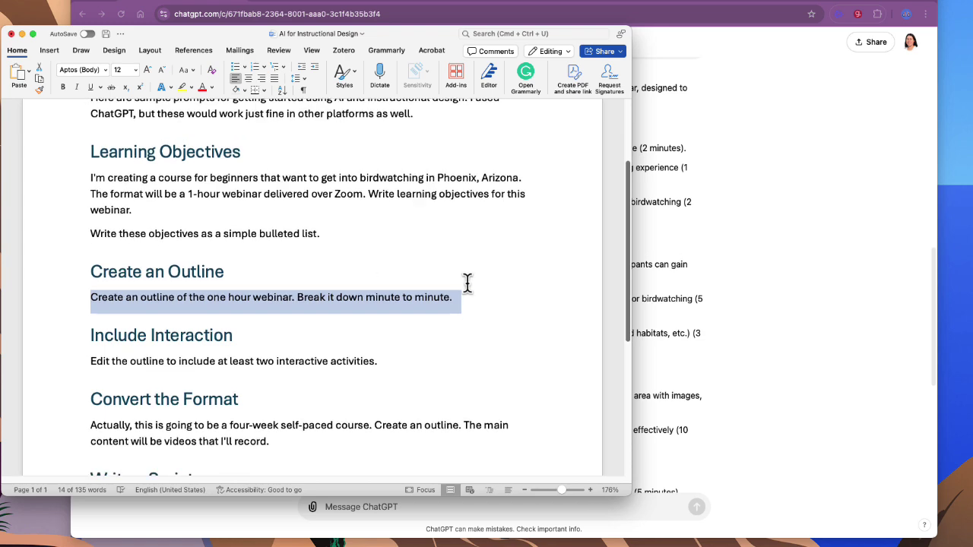
{"action": "left_click", "coordinate": [455, 289]}
{"action": "left_click_drag", "start_coordinate": [386, 352], "coordinate": [100, 354]}
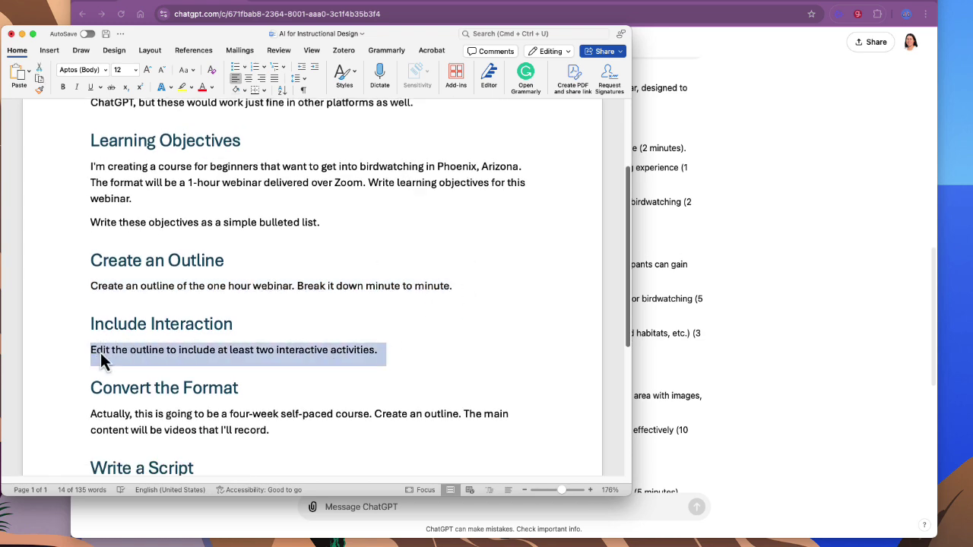
Switch to ChatGPT and send the copied interactive-activities prompt without its pasted image attachment.
{"action": "left_click", "coordinate": [788, 281]}
{"action": "scroll", "coordinate": [579, 319], "scroll_direction": "down", "scroll_amount": 6}
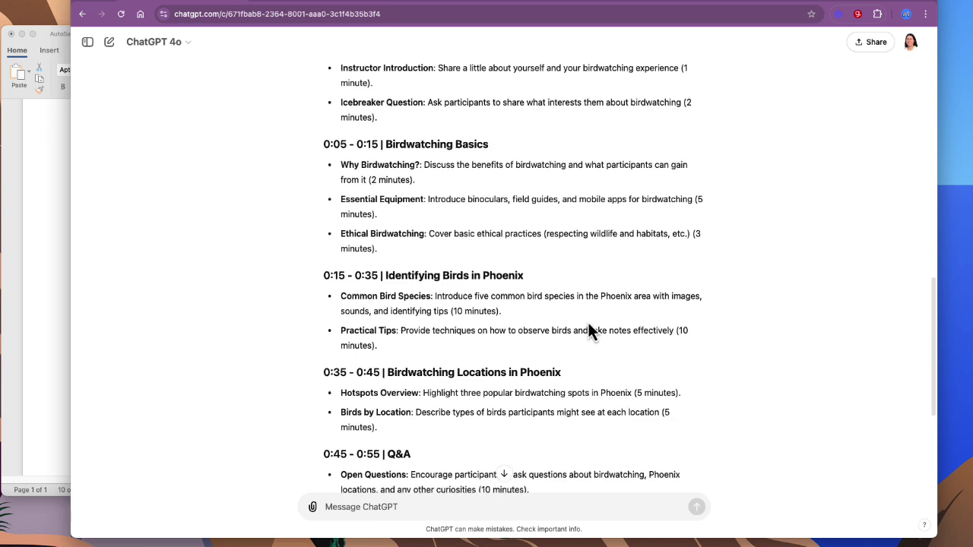
{"action": "scroll", "coordinate": [588, 319], "scroll_direction": "down", "scroll_amount": 2}
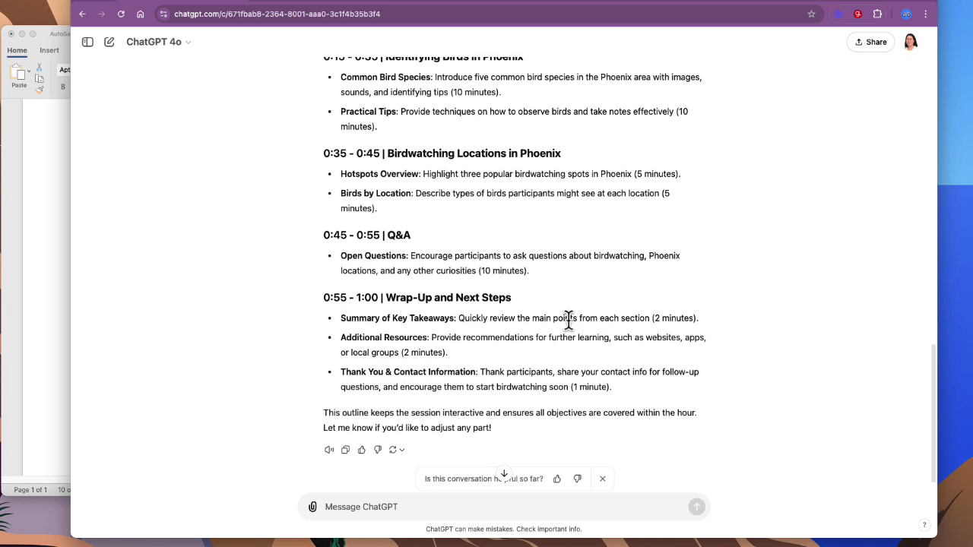
{"action": "key", "text": "super+v"}
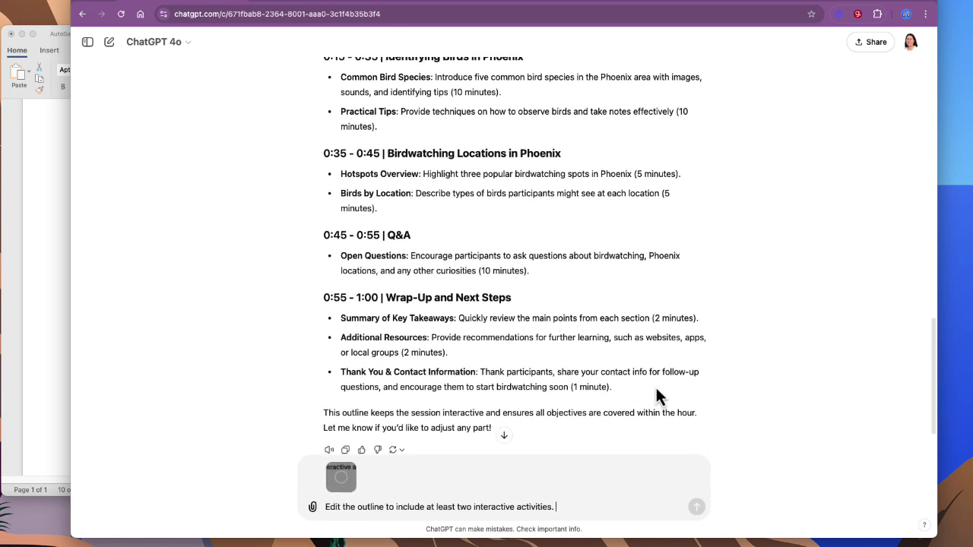
{"action": "left_click", "coordinate": [354, 465]}
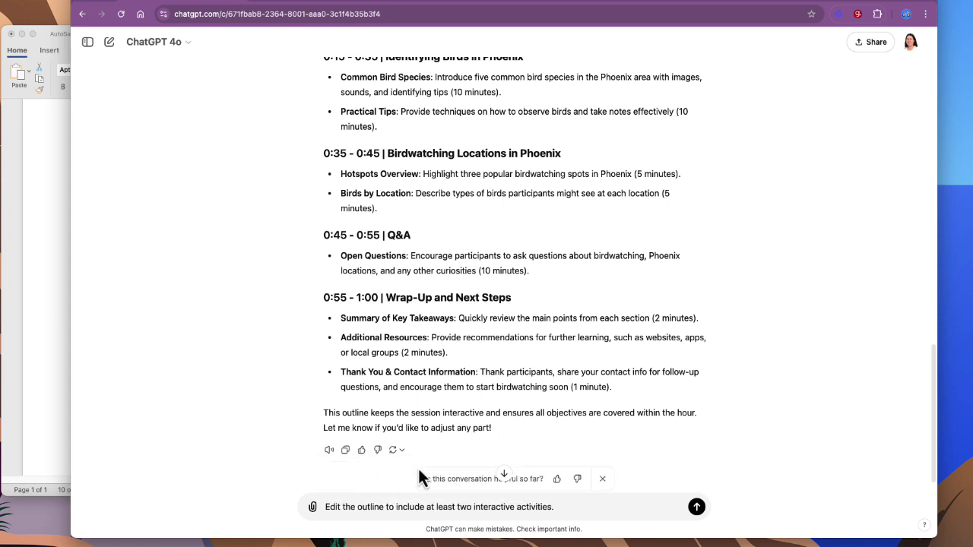
{"action": "left_click", "coordinate": [696, 506]}
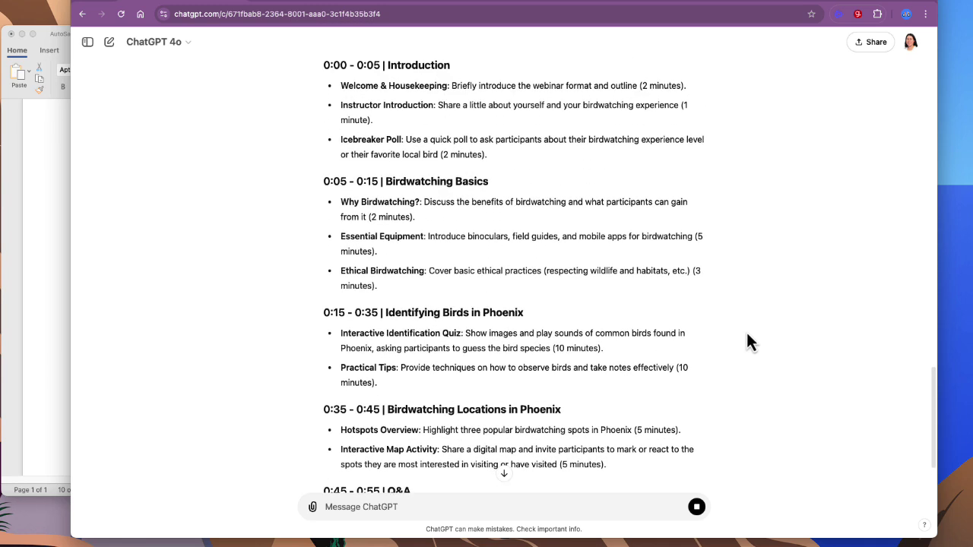
Examine the icebreaker poll, identification quiz and map activity in the revised webinar outline, highlighting the text of each.
{"action": "scroll", "coordinate": [746, 341], "scroll_direction": "up", "scroll_amount": 1}
{"action": "left_click_drag", "start_coordinate": [340, 185], "coordinate": [502, 204]}
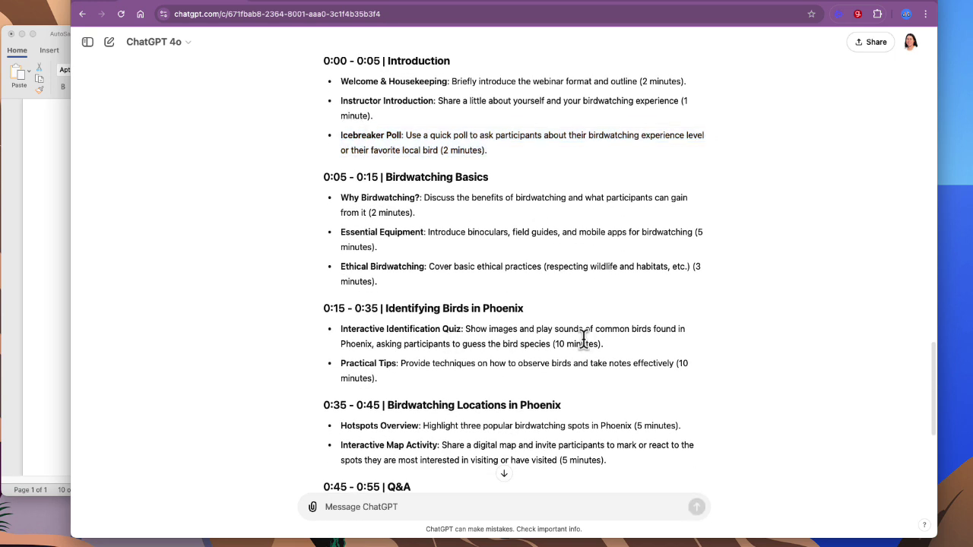
{"action": "left_click_drag", "start_coordinate": [604, 343], "coordinate": [342, 336]}
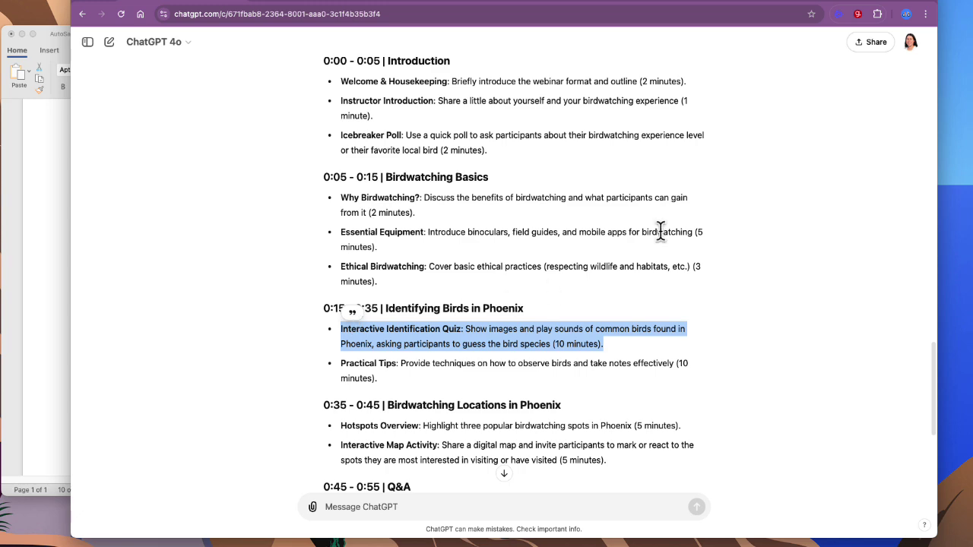
{"action": "scroll", "coordinate": [660, 235], "scroll_direction": "down", "scroll_amount": 2}
{"action": "scroll", "coordinate": [655, 266], "scroll_direction": "down", "scroll_amount": 1}
{"action": "left_click_drag", "start_coordinate": [608, 344], "coordinate": [339, 340]}
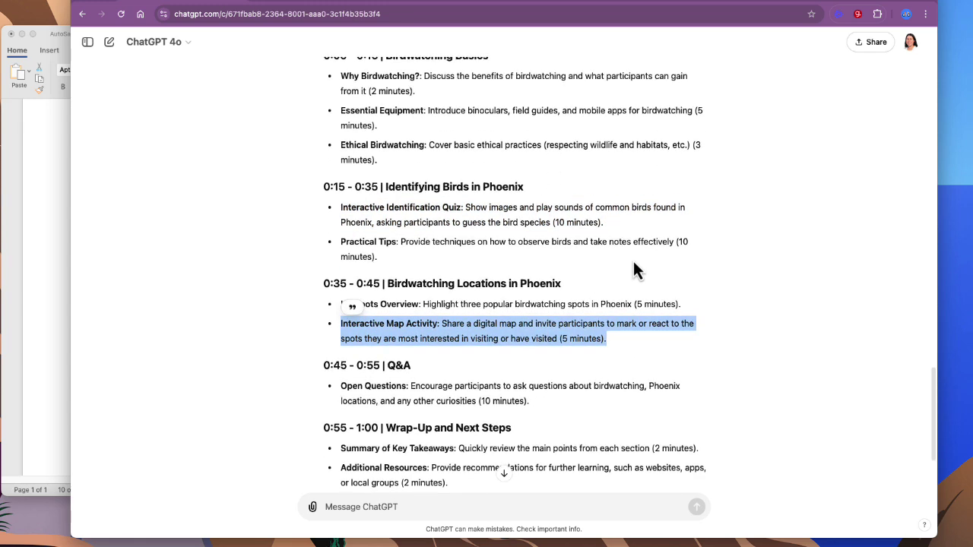
{"action": "scroll", "coordinate": [635, 262], "scroll_direction": "down", "scroll_amount": 2}
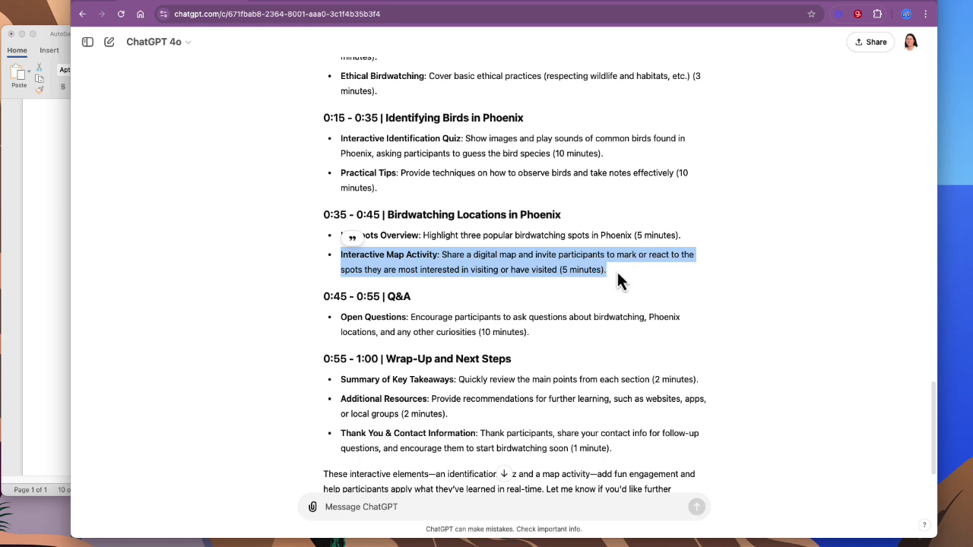
{"action": "left_click", "coordinate": [617, 274]}
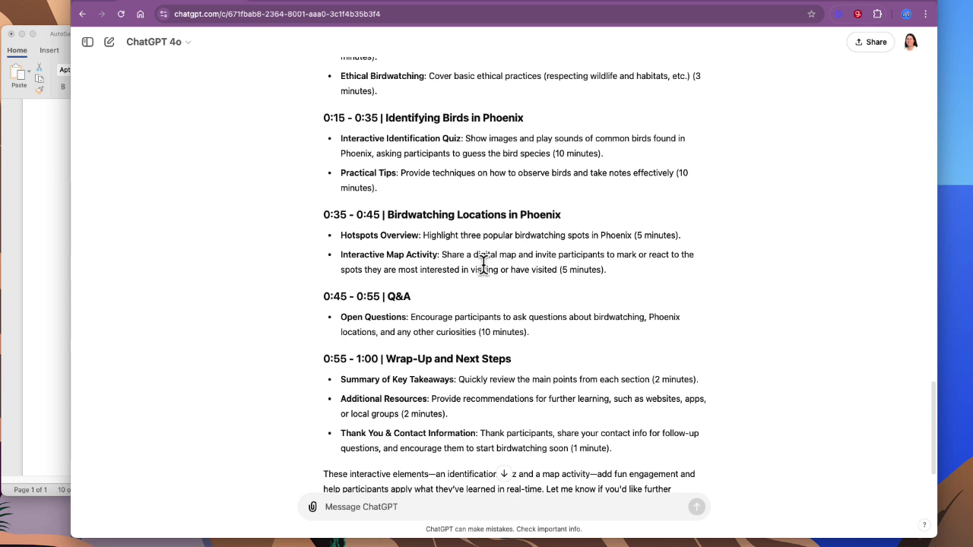
Switch to Word and copy the Convert the Format prompt about a four-week self-paced course with recorded videos.
{"action": "left_click", "coordinate": [34, 256]}
{"action": "scroll", "coordinate": [319, 306], "scroll_direction": "down", "scroll_amount": 1}
{"action": "left_click_drag", "start_coordinate": [272, 343], "coordinate": [108, 321]}
{"action": "key", "text": "super+c"}
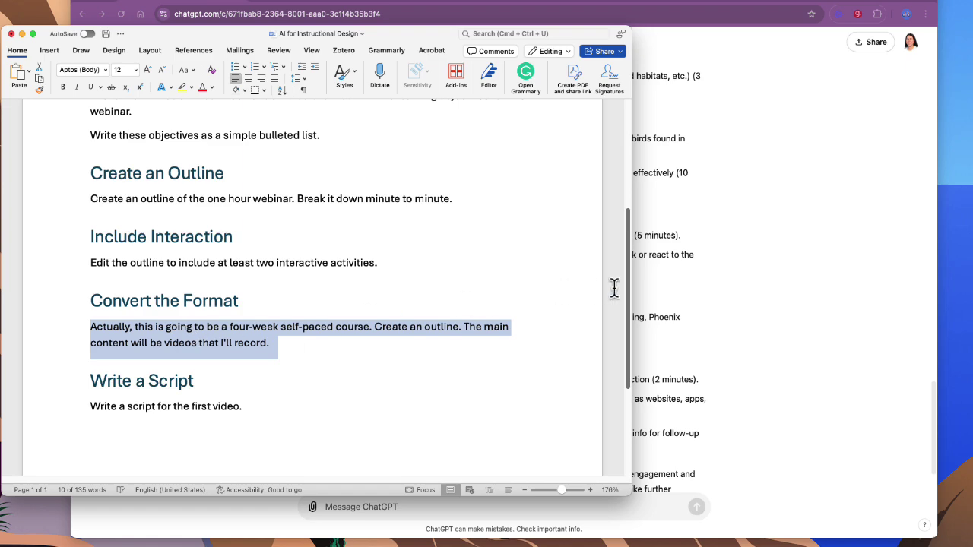
Switch to ChatGPT, send the copied four-week self-paced course prompt without its image attachment, and review the weekly outline.
{"action": "left_click", "coordinate": [674, 289]}
{"action": "scroll", "coordinate": [620, 326], "scroll_direction": "down", "scroll_amount": 3}
{"action": "left_click", "coordinate": [444, 509]}
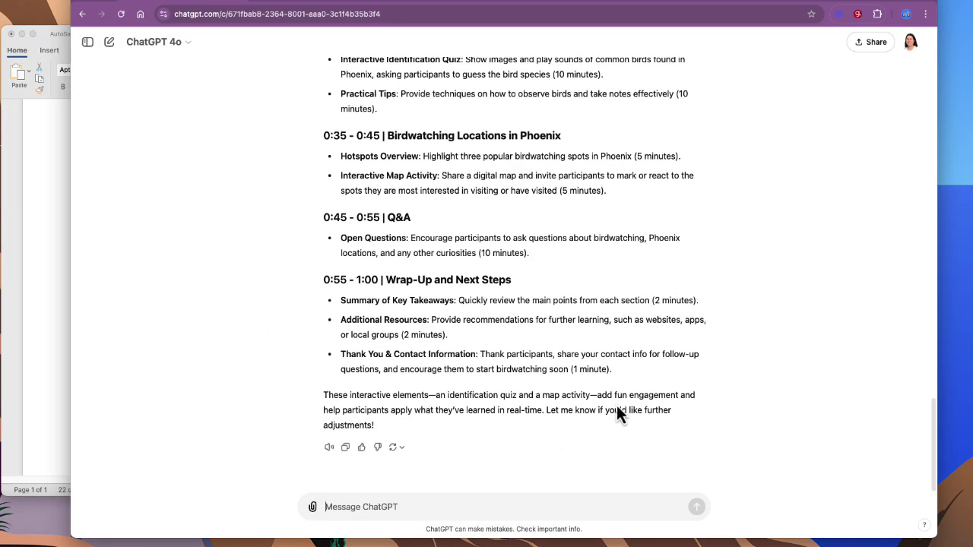
{"action": "key", "text": "super+v"}
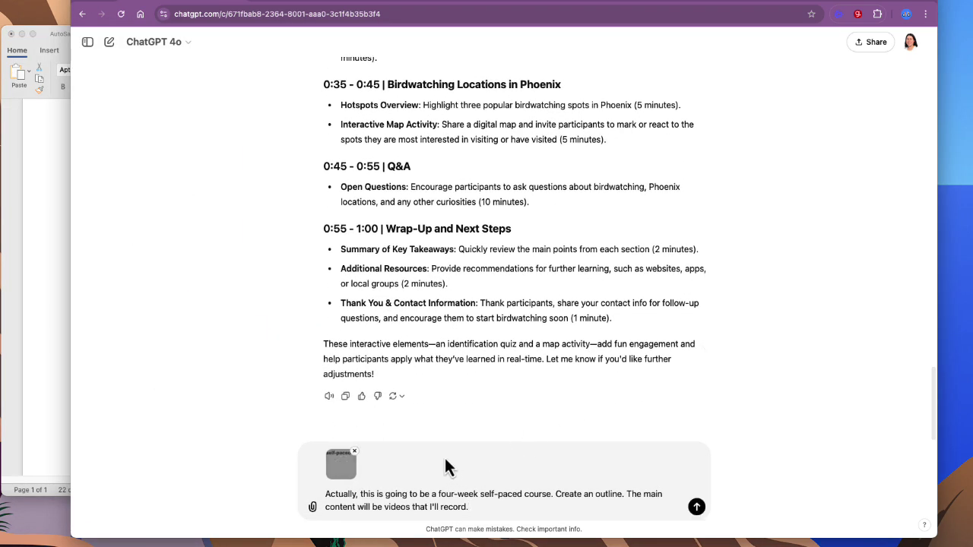
{"action": "left_click", "coordinate": [354, 451]}
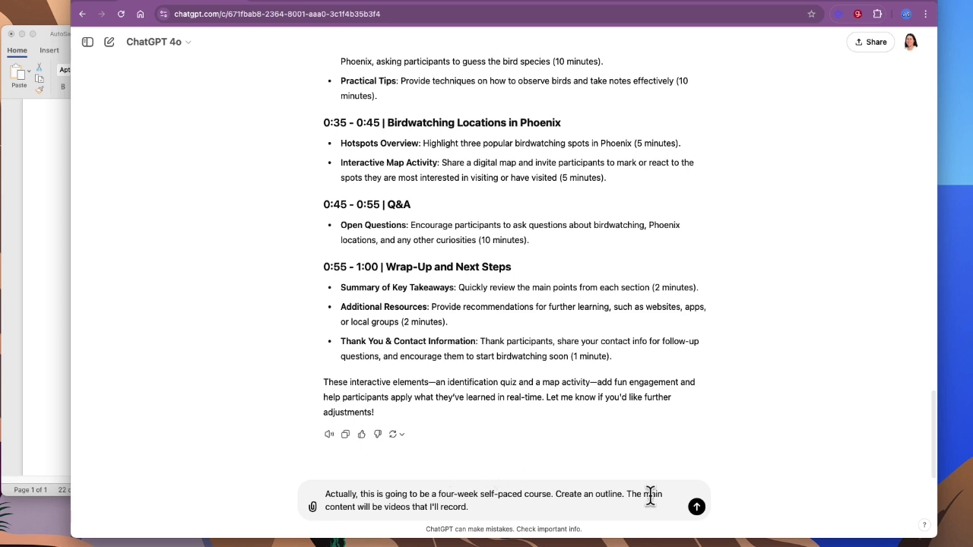
{"action": "left_click", "coordinate": [697, 508]}
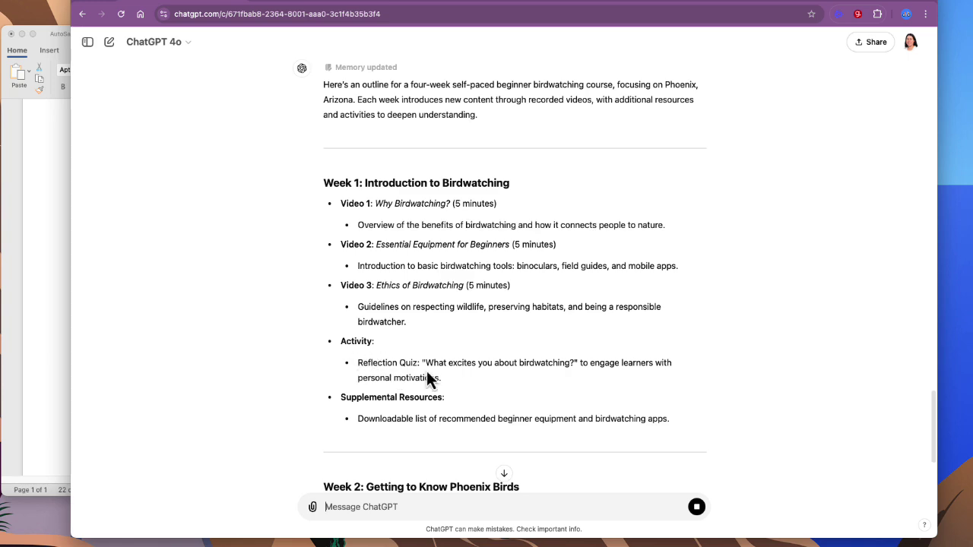
{"action": "scroll", "coordinate": [501, 390], "scroll_direction": "down", "scroll_amount": 5}
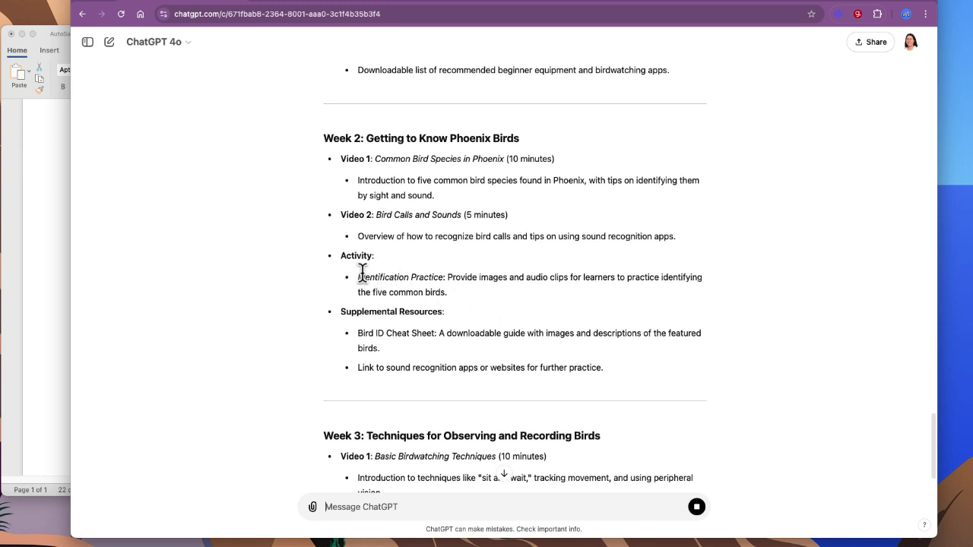
Examine the rest of the four-week course outline through the course wrap-up section, and return to Week 1.
{"action": "scroll", "coordinate": [684, 296], "scroll_direction": "down", "scroll_amount": 6}
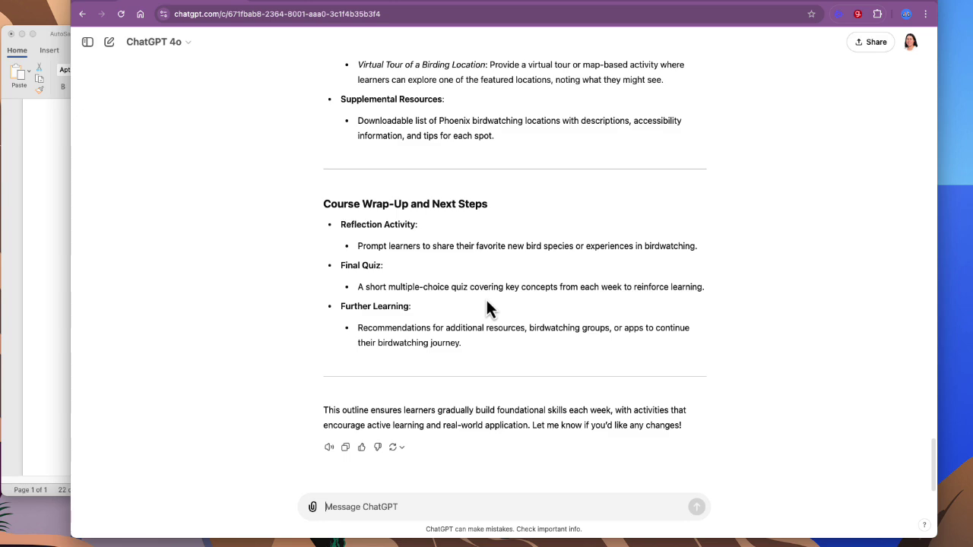
{"action": "scroll", "coordinate": [486, 300], "scroll_direction": "up", "scroll_amount": 15}
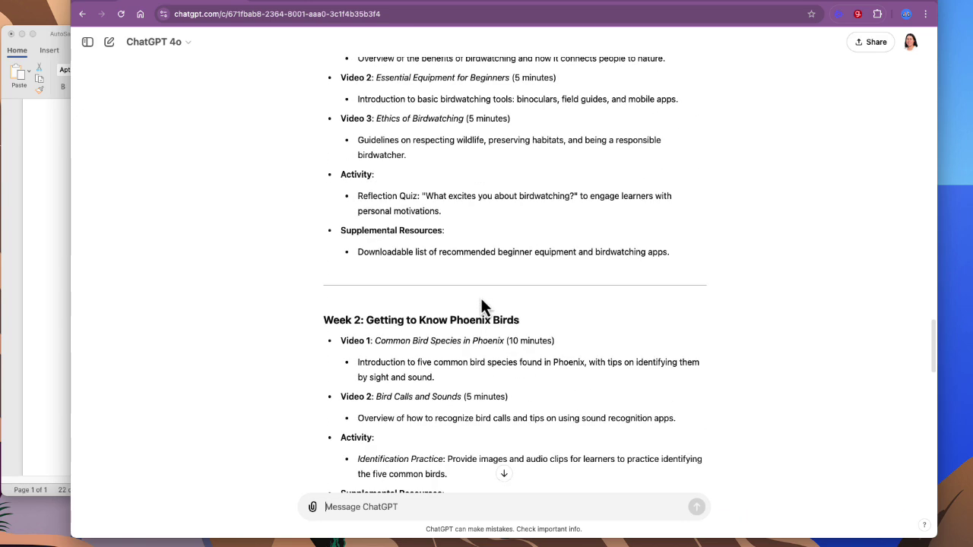
{"action": "scroll", "coordinate": [482, 305], "scroll_direction": "up", "scroll_amount": 5}
Switch to Word and copy the Write a Script prompt, "Write a script for the first video.".
{"action": "left_click", "coordinate": [37, 264]}
{"action": "triple_click", "coordinate": [147, 327]}
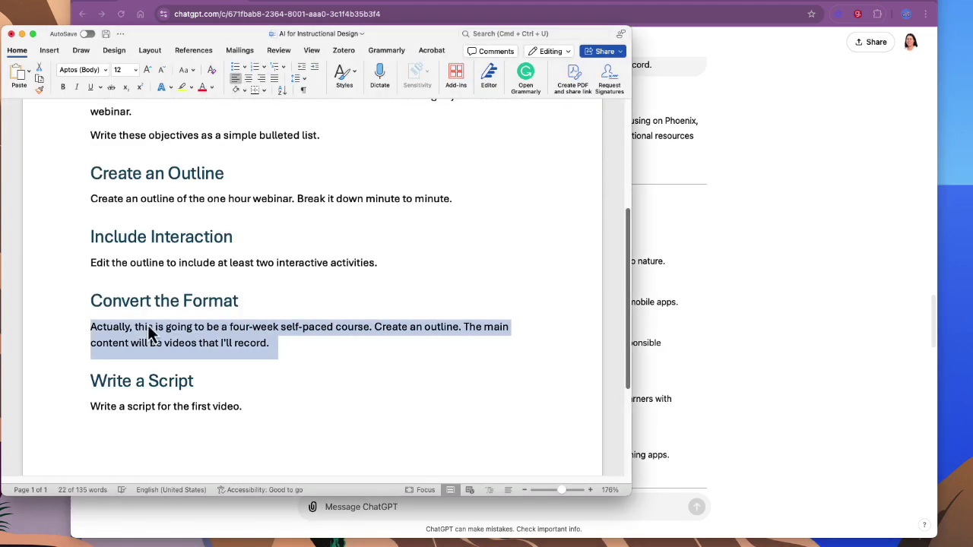
{"action": "left_click", "coordinate": [274, 406]}
{"action": "left_click_drag", "start_coordinate": [274, 406], "coordinate": [89, 405]}
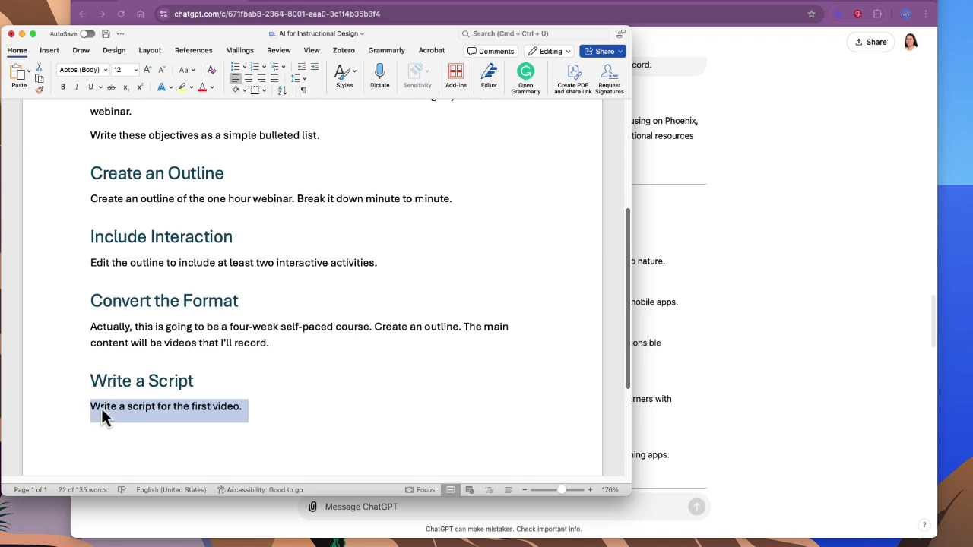
Switch to ChatGPT and send the copied first-video script prompt without its pasted image attachment.
{"action": "left_click", "coordinate": [703, 362]}
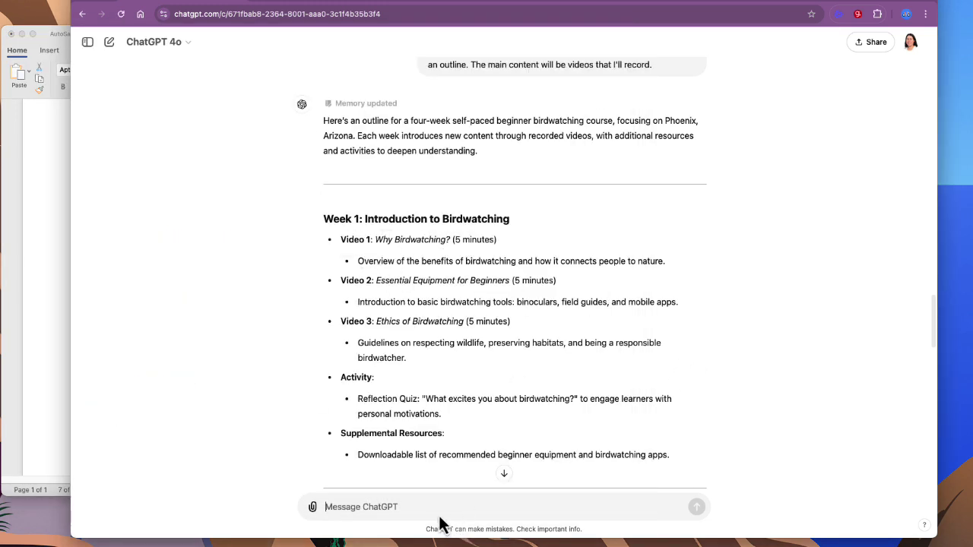
{"action": "key", "text": "super+v"}
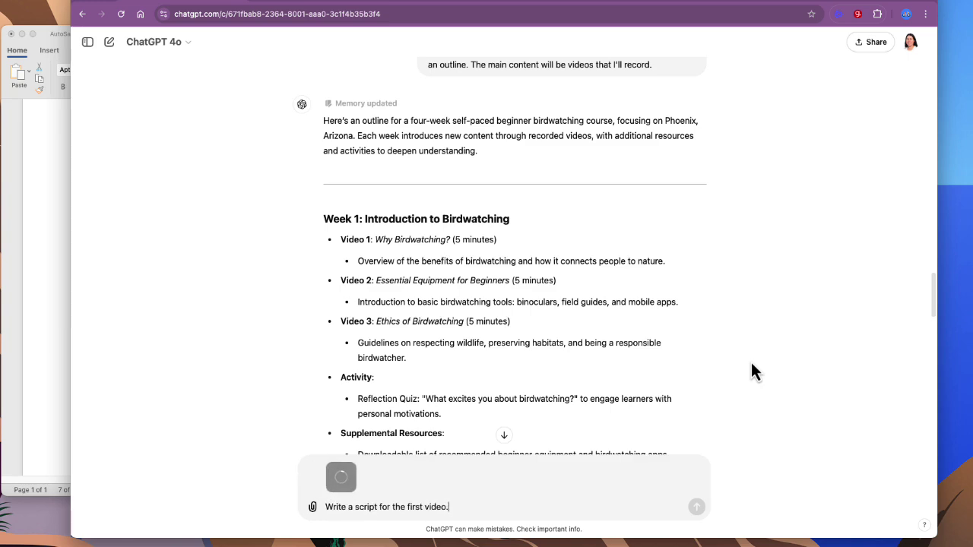
{"action": "left_click", "coordinate": [354, 465]}
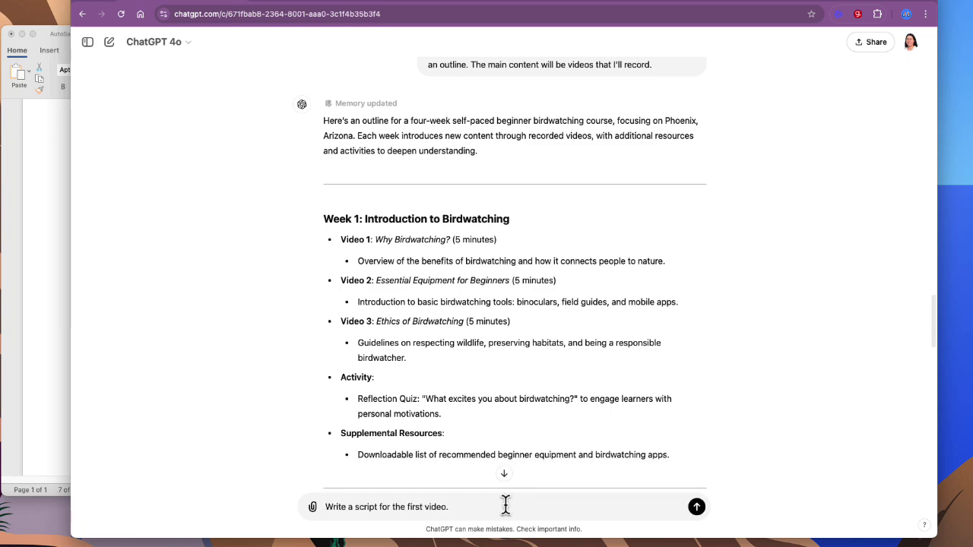
{"action": "key", "text": "Return"}
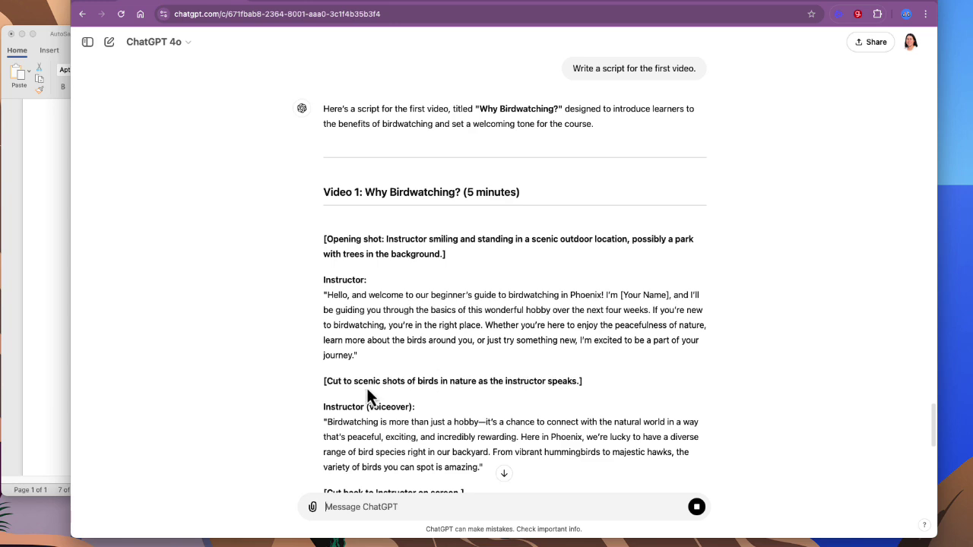
Examine the generated Why Birdwatching? video script, including its instructor lines and shot directions, and return to its opening.
{"action": "scroll", "coordinate": [502, 371], "scroll_direction": "down", "scroll_amount": 5}
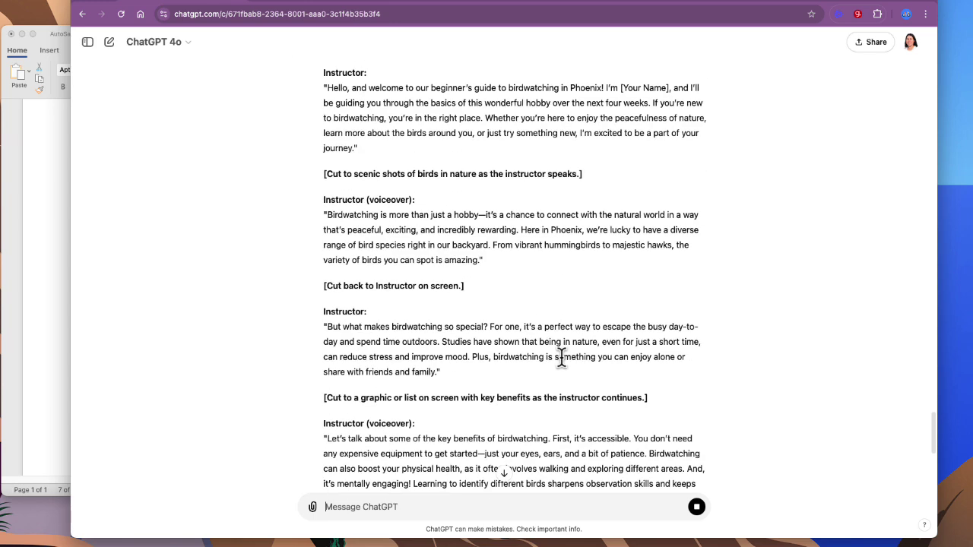
{"action": "scroll", "coordinate": [566, 358], "scroll_direction": "down", "scroll_amount": 8}
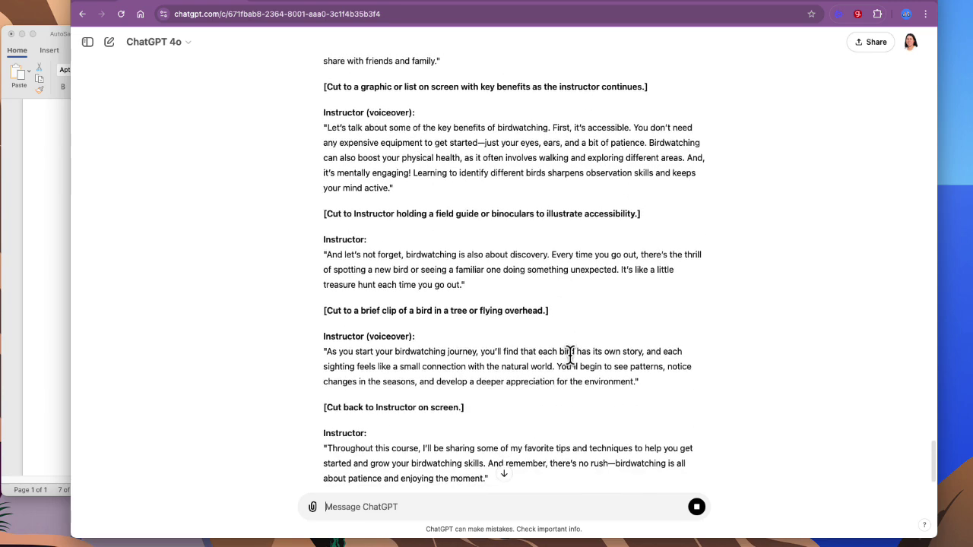
{"action": "scroll", "coordinate": [571, 355], "scroll_direction": "down", "scroll_amount": 3}
{"action": "scroll", "coordinate": [586, 348], "scroll_direction": "up", "scroll_amount": 10}
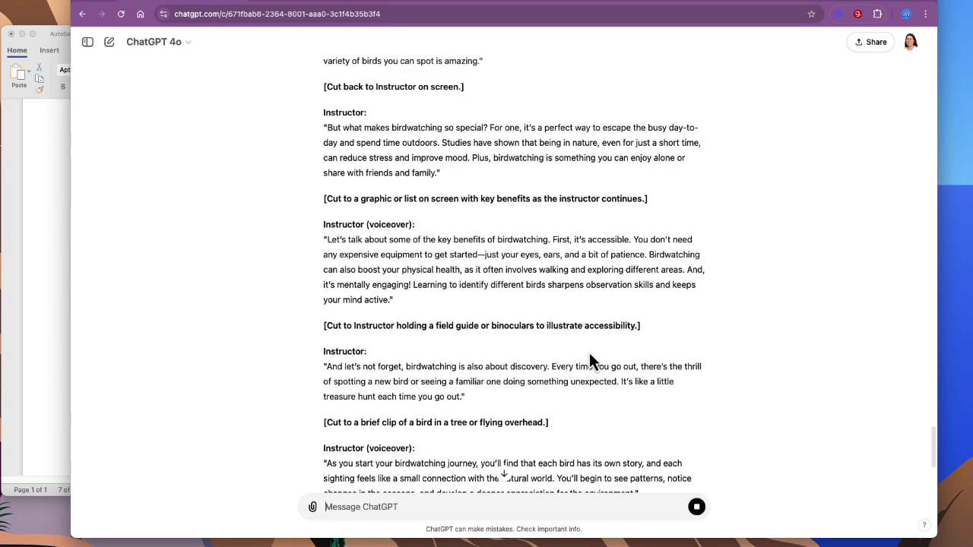
{"action": "scroll", "coordinate": [589, 361], "scroll_direction": "up", "scroll_amount": 3}
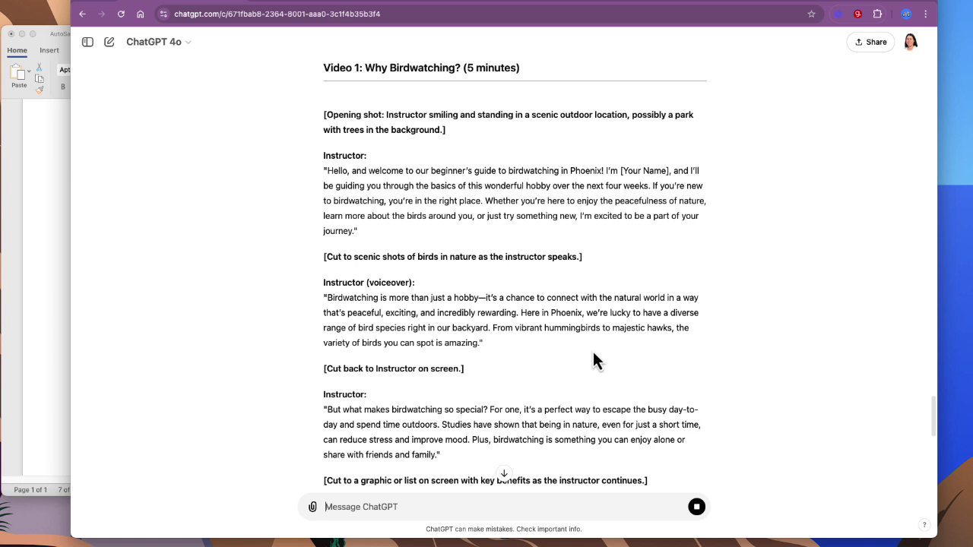
{"action": "scroll", "coordinate": [586, 353], "scroll_direction": "up", "scroll_amount": 1}
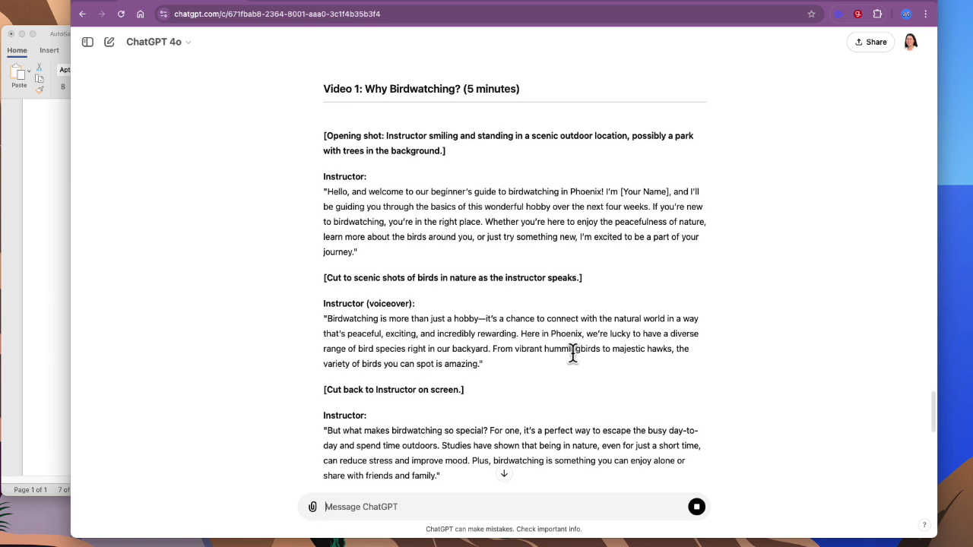